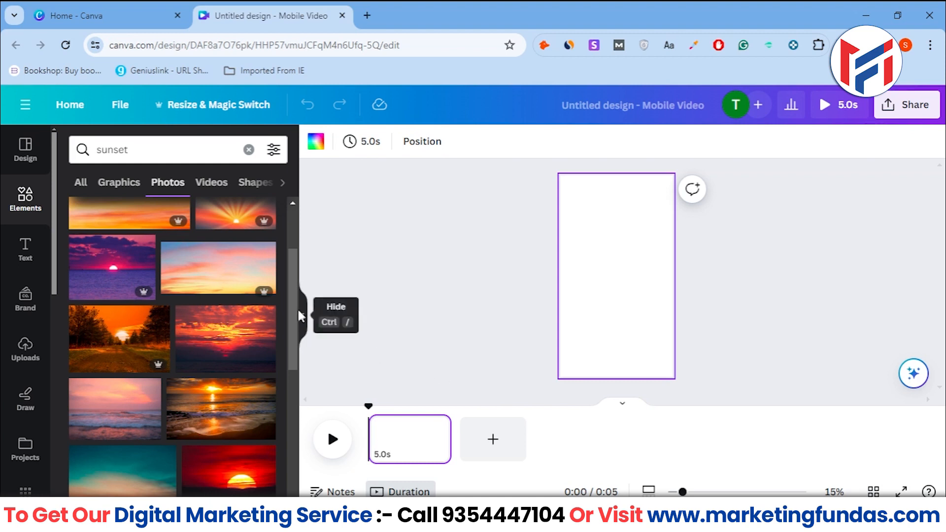
Fill the blank page with the sunset photo of golden light over ocean waves from the photo results
scroll(296, 285, up, 3)
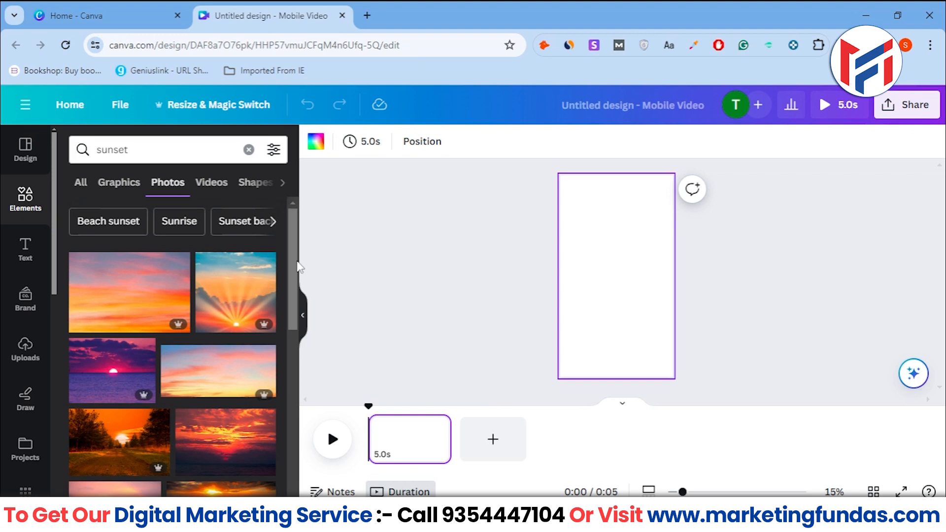
scroll(296, 266, down, 2)
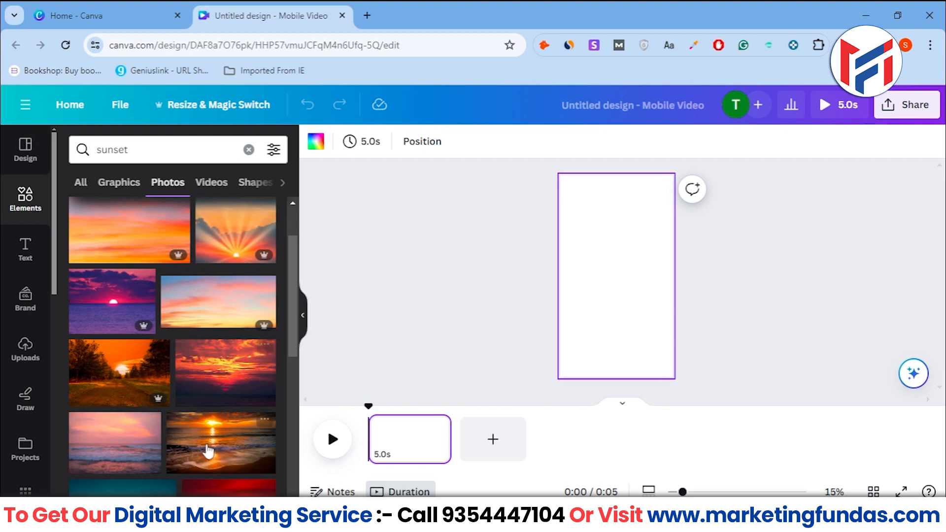
scroll(209, 451, down, 2)
drag(204, 389, 564, 261)
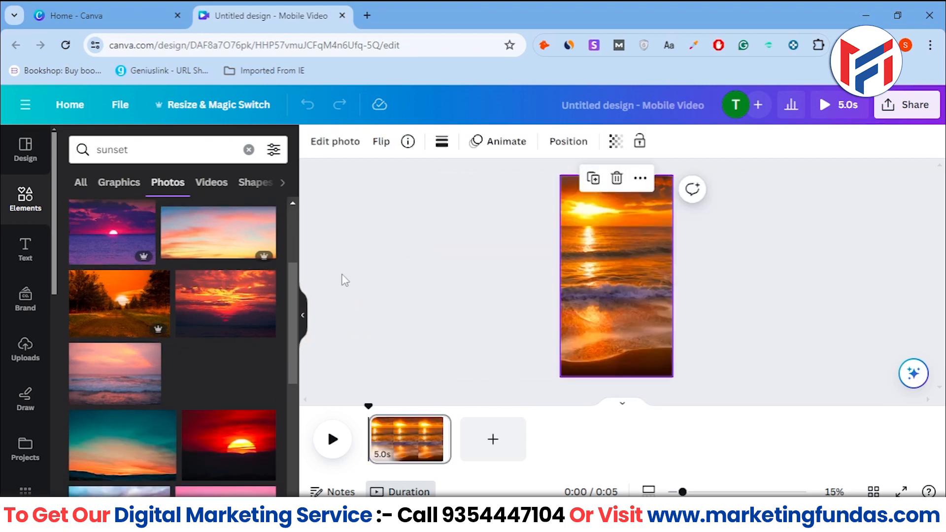
click(533, 262)
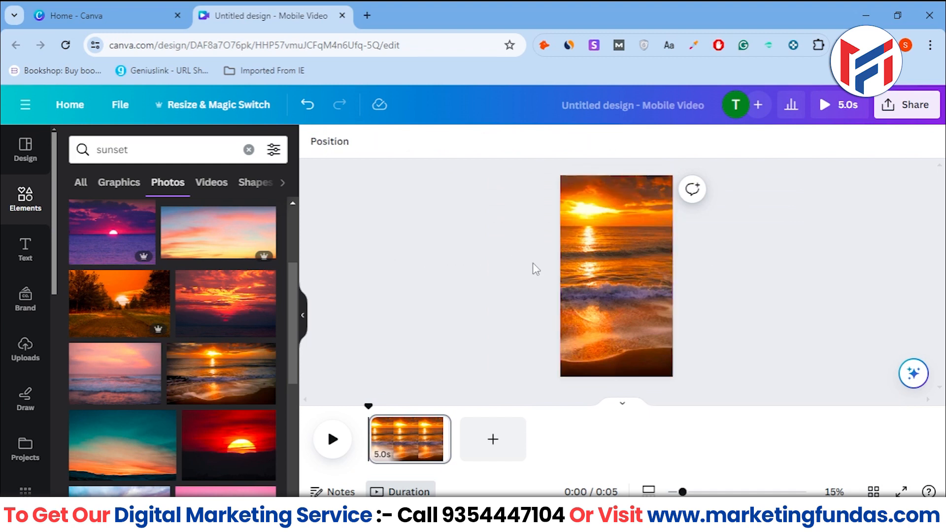
click(599, 281)
Replace the page's background photo with the red sunset showing a large sun above dark hills
scroll(193, 367, down, 2)
drag(212, 387, 562, 268)
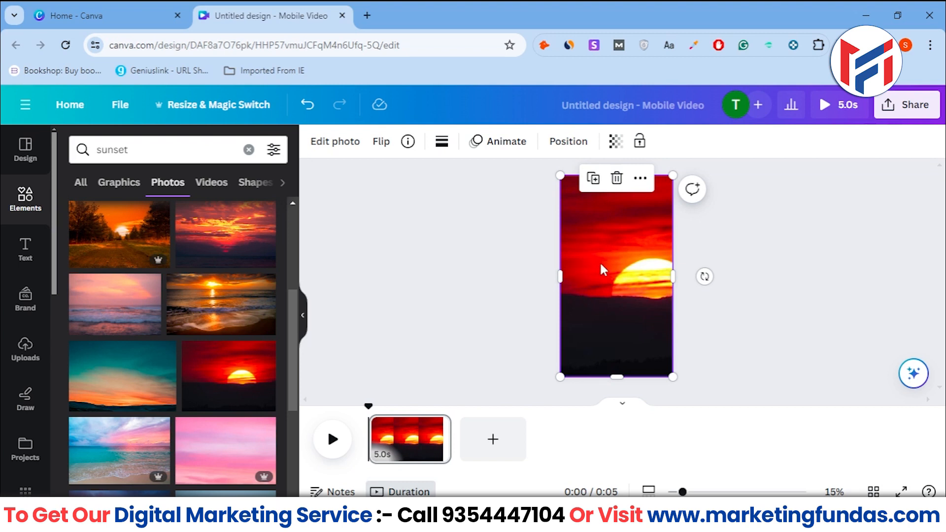
drag(217, 386, 246, 389)
Reposition the red sunset photo within its crop so the sun sits in the middle of the page's width
double_click(584, 276)
drag(606, 274, 560, 273)
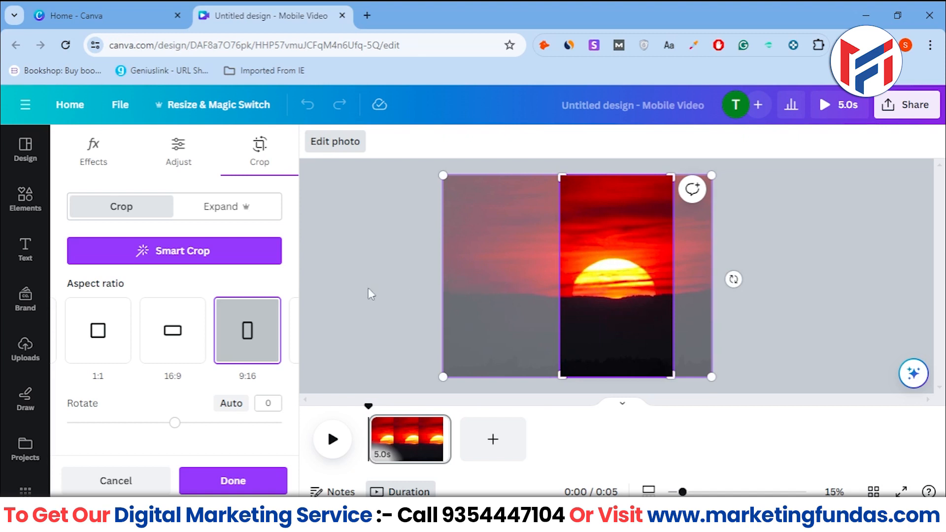
mouse_move(512, 246)
mouse_down()
mouse_move(586, 258)
mouse_move(469, 245)
mouse_move(536, 252)
mouse_move(502, 250)
mouse_up()
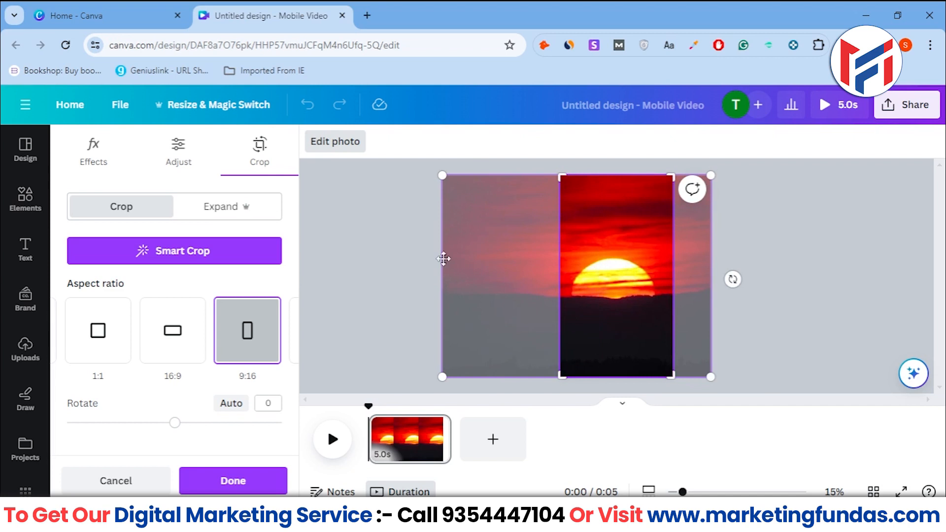
click(249, 480)
click(482, 265)
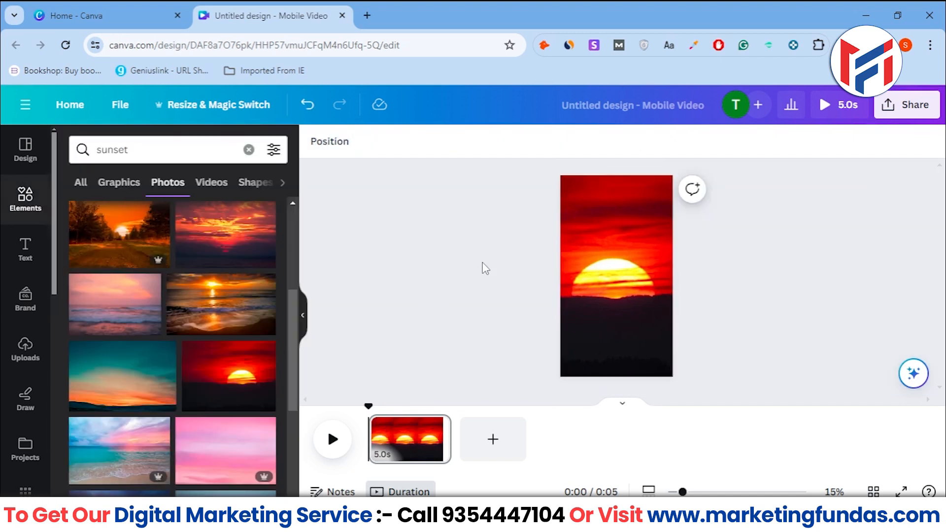
double_click(591, 280)
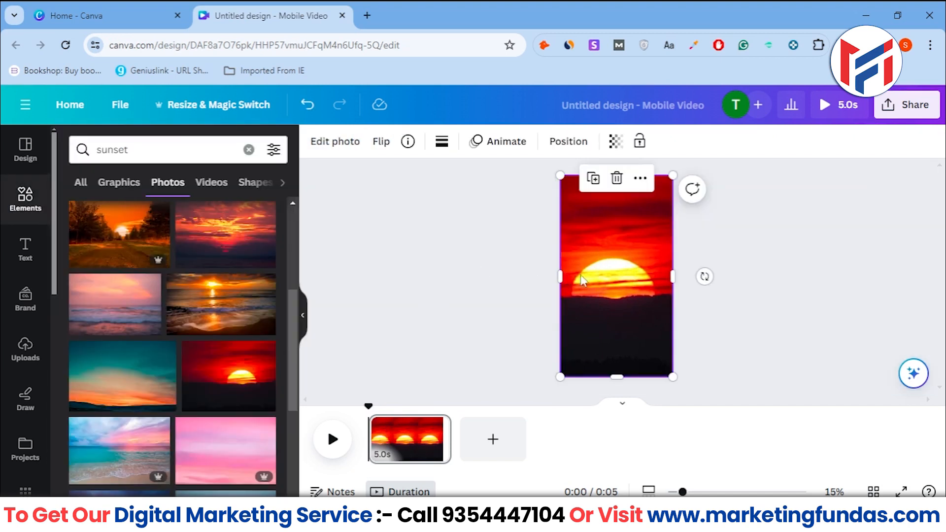
drag(591, 280, 596, 279)
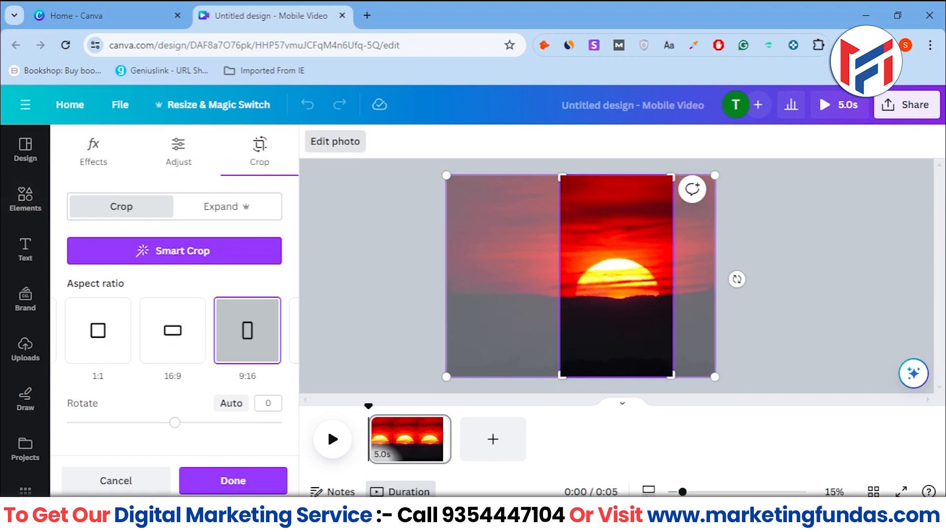
click(233, 481)
click(478, 343)
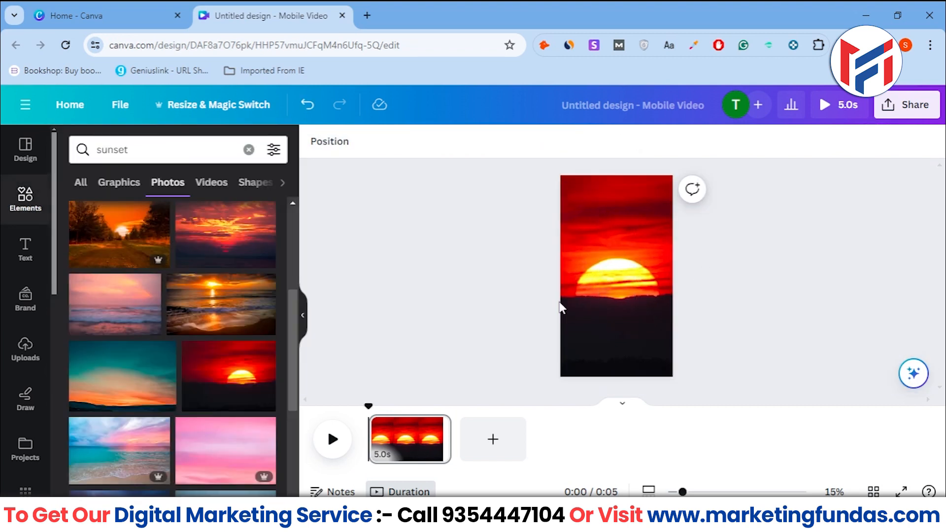
Delete the red sunset photo from the page
click(599, 296)
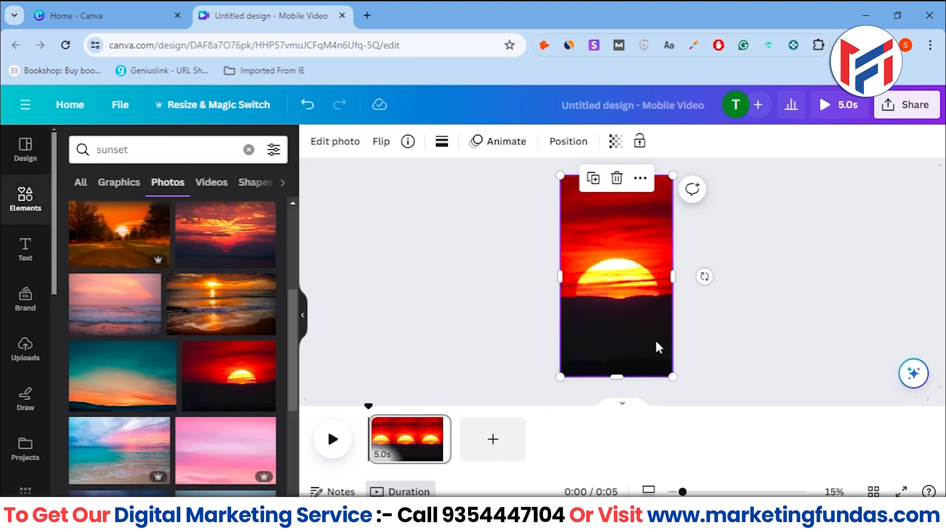
click(617, 178)
Switch the sunset search results from photos to videos
click(209, 183)
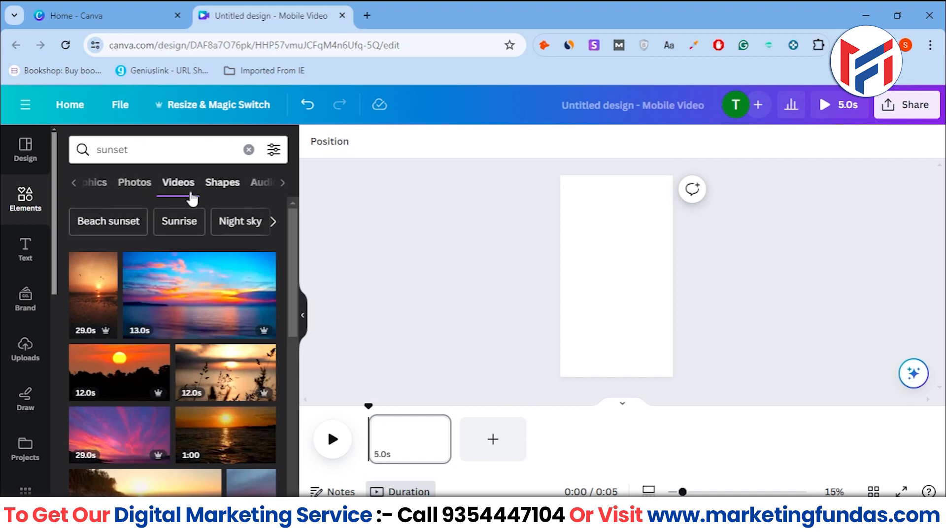
click(143, 185)
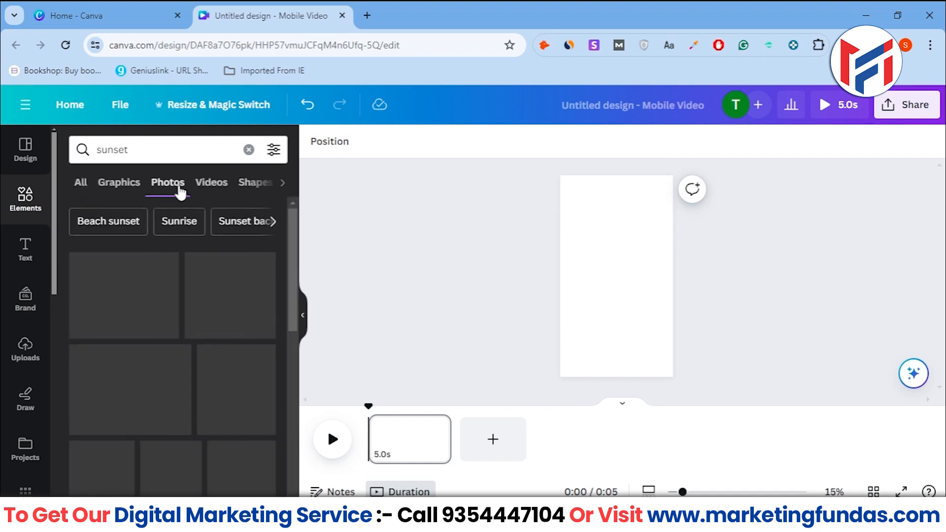
click(210, 183)
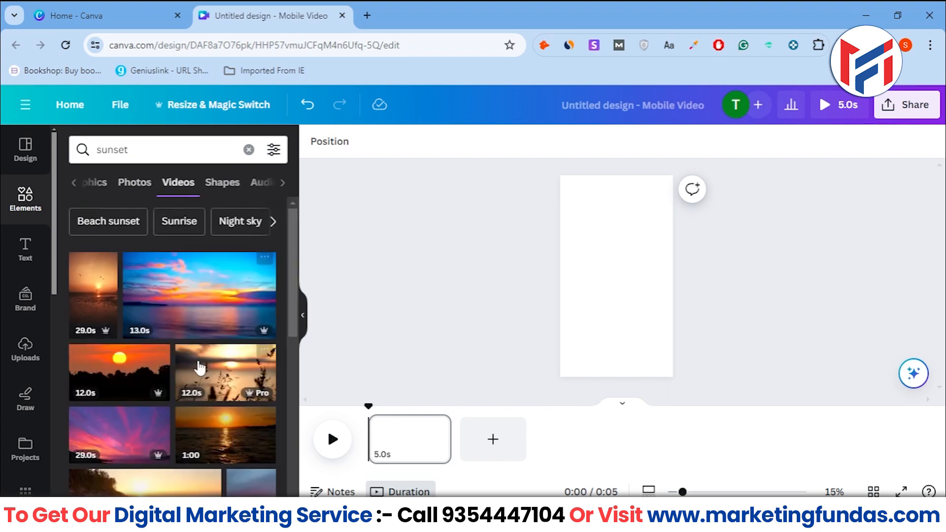
scroll(197, 380, down, 3)
scroll(200, 367, up, 3)
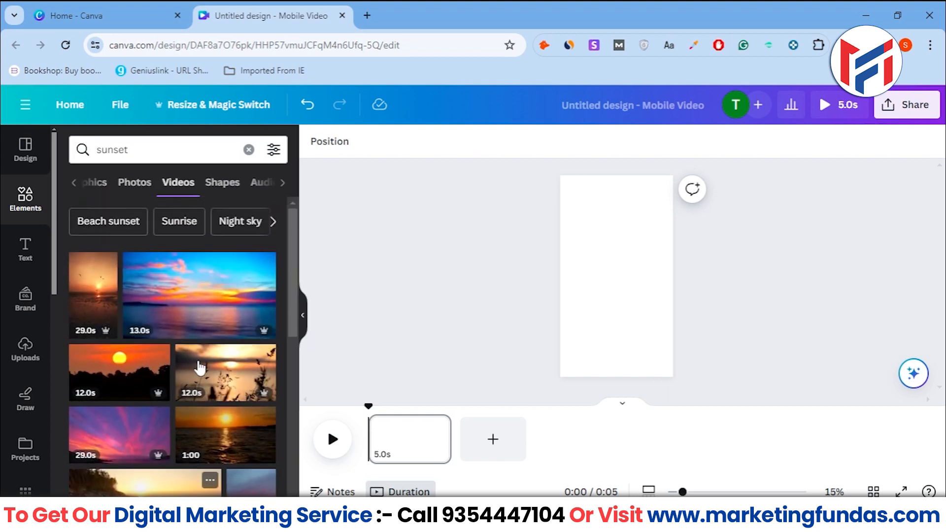
click(144, 148)
key(Return)
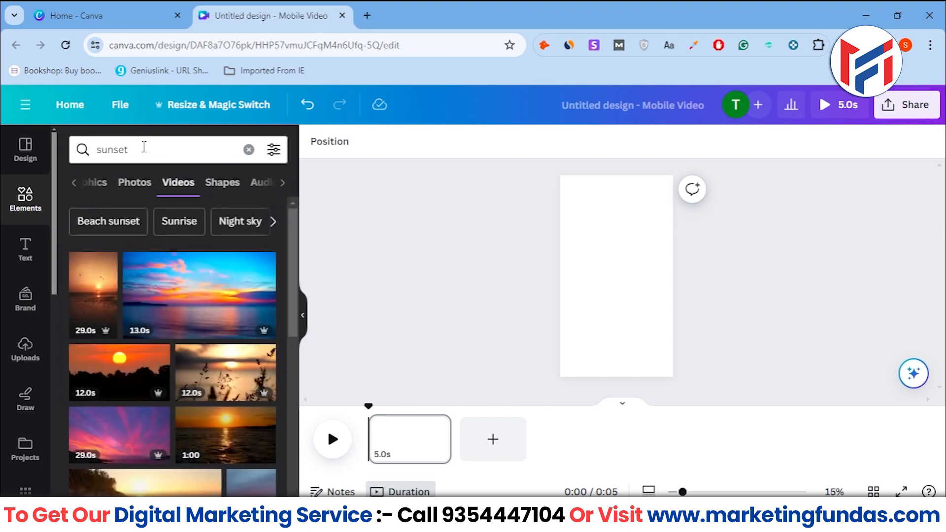
Add the 1:00 sunset-over-the-sea video from the results to the blank page
scroll(167, 320, down, 3)
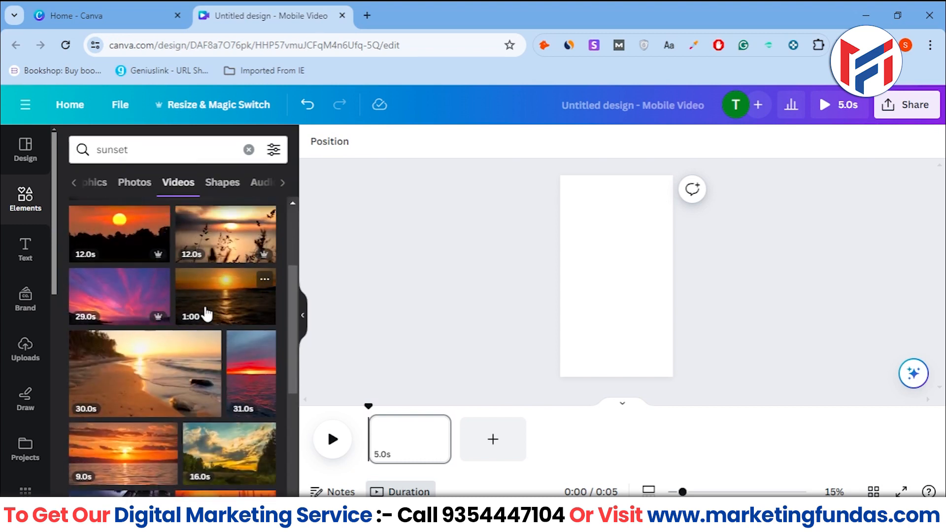
scroll(207, 390, down, 2)
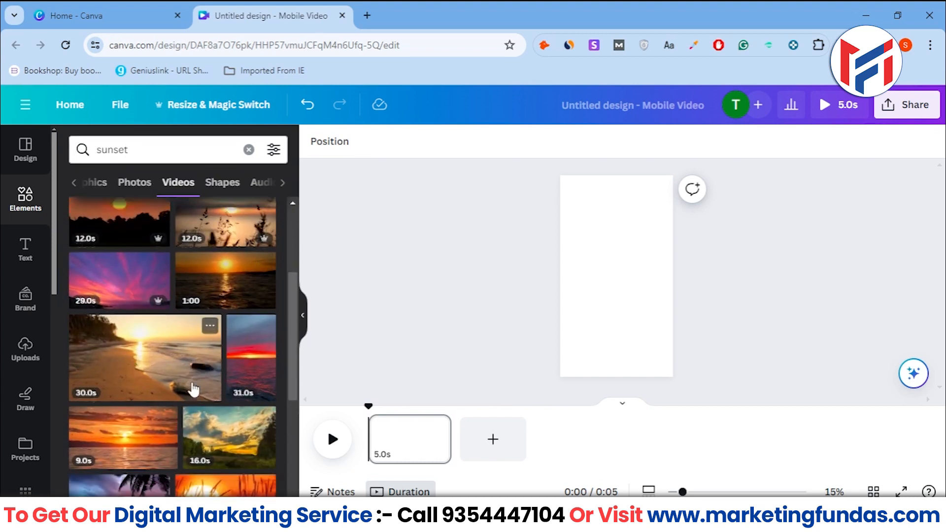
scroll(211, 391, down, 3)
scroll(218, 345, up, 4)
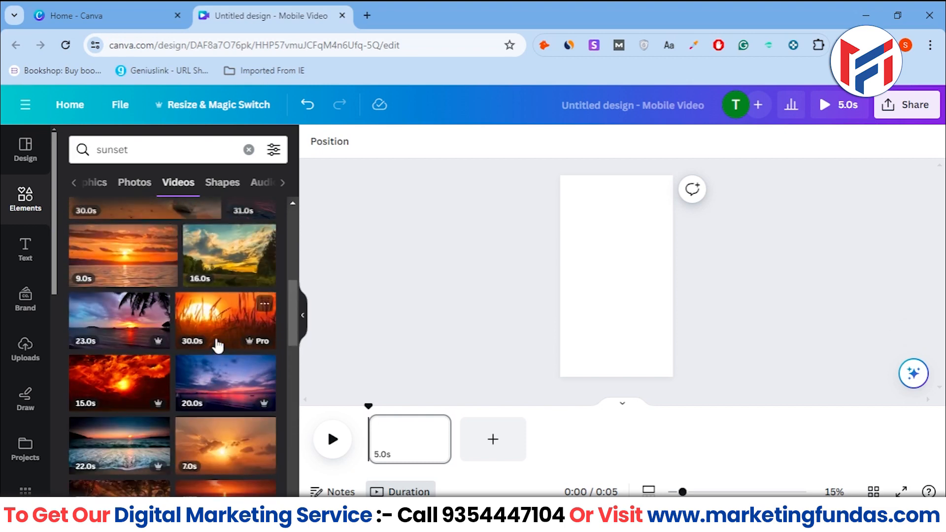
drag(224, 369, 574, 252)
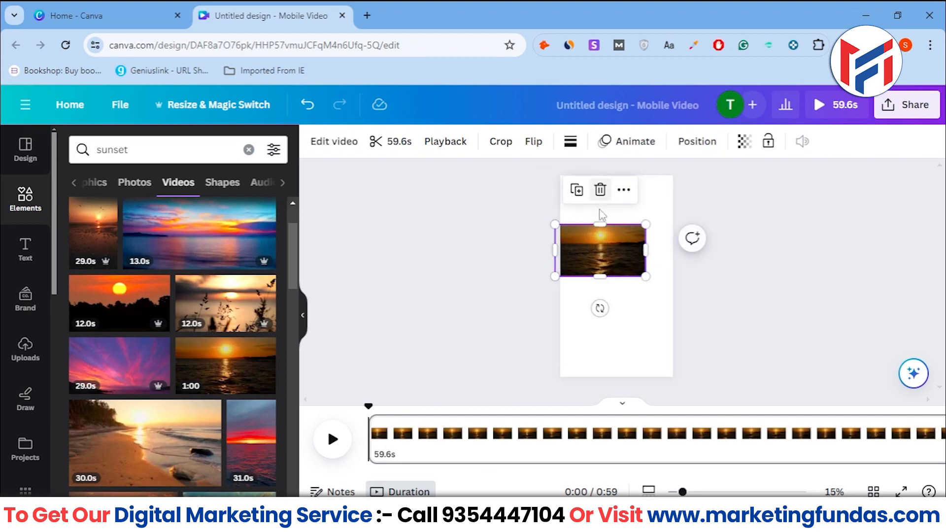
Enlarge the sea sunset video until it covers the whole page and centre the sun horizontally
drag(646, 276, 784, 364)
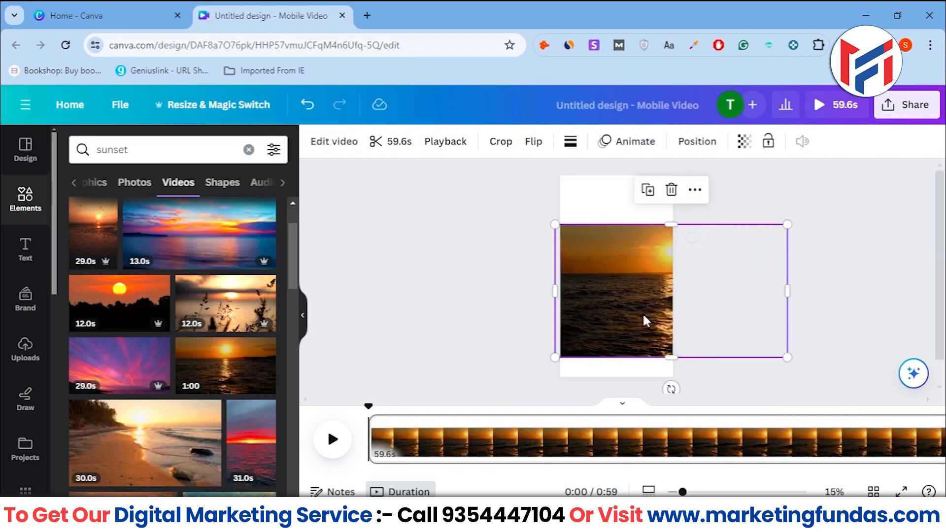
drag(555, 222, 465, 173)
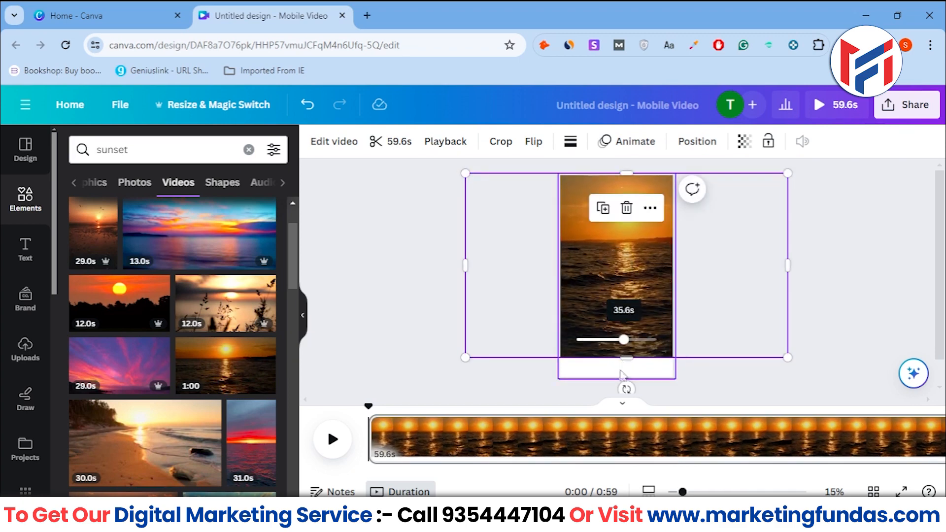
click(536, 333)
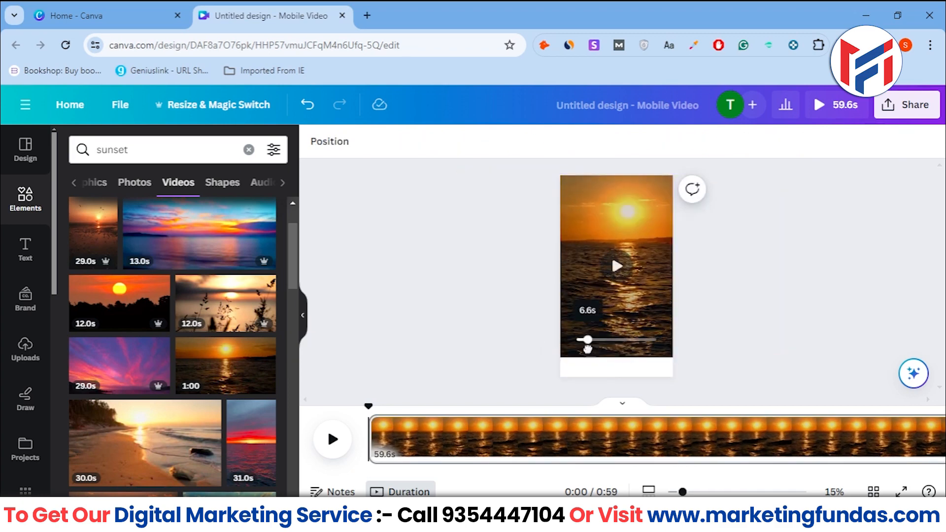
click(623, 350)
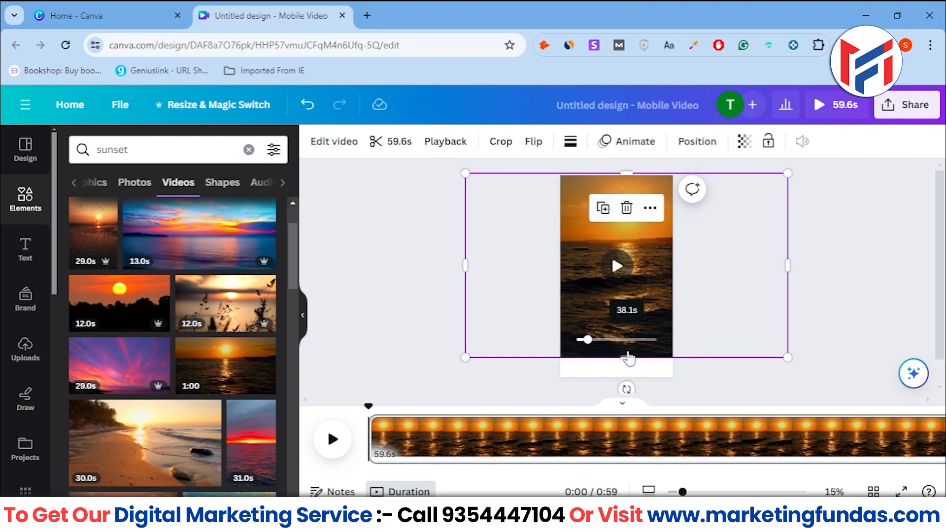
drag(628, 356, 626, 377)
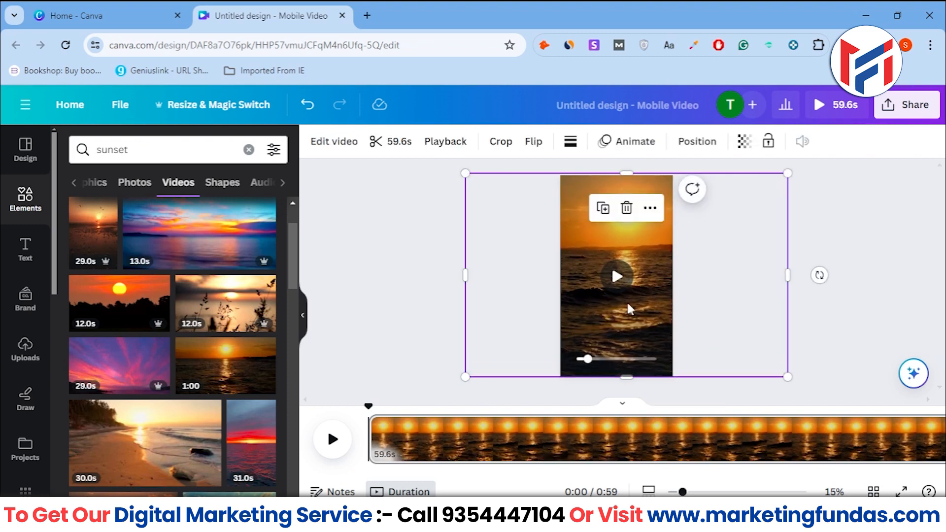
drag(627, 301, 612, 305)
click(409, 266)
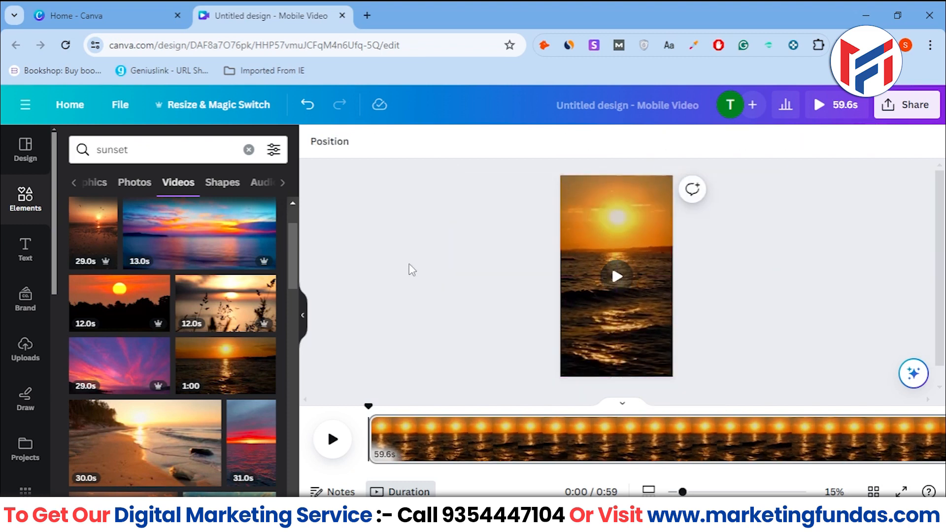
Trim the end of the sea sunset video on the timeline to a duration of 7.0 seconds and preview it
click(615, 277)
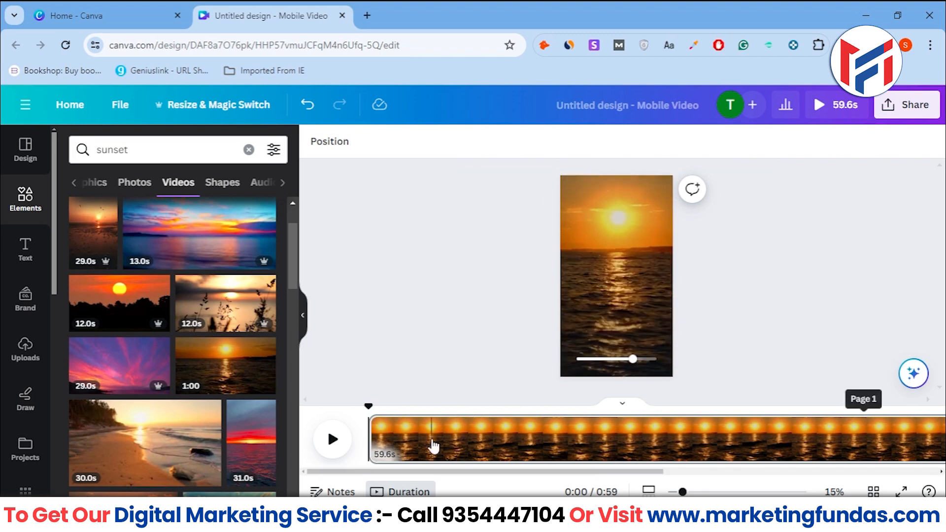
drag(490, 473, 450, 477)
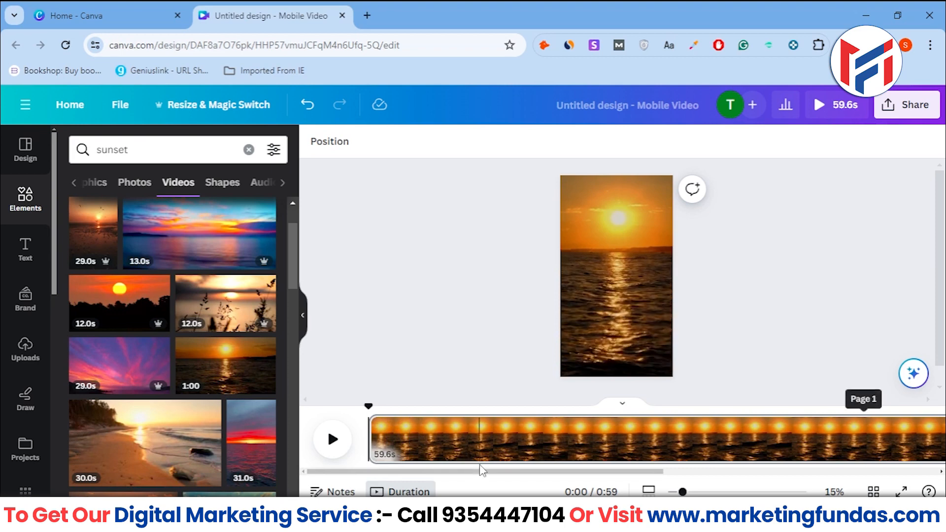
drag(491, 475, 766, 474)
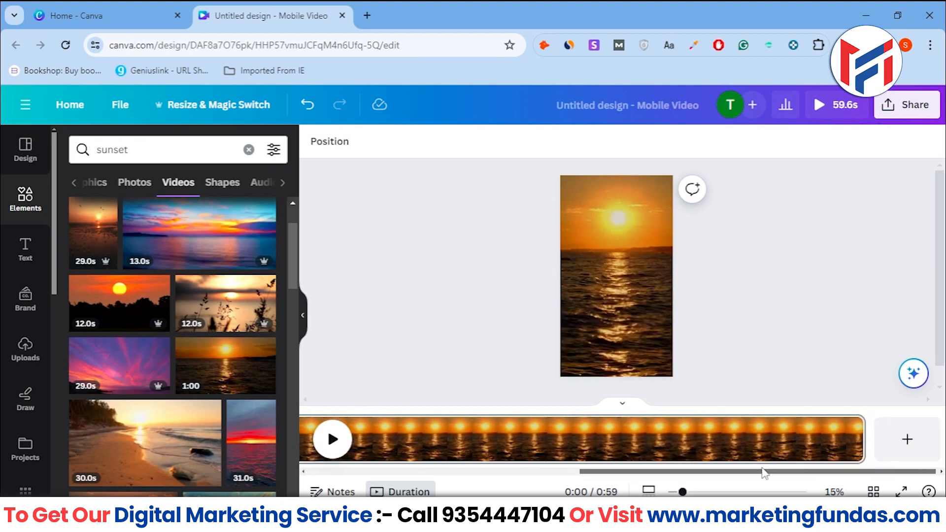
drag(863, 440, 520, 448)
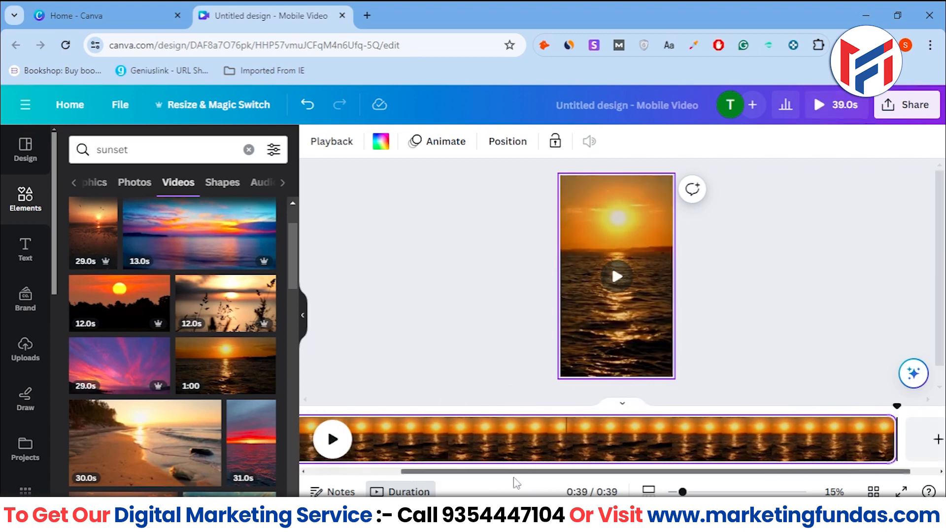
drag(850, 448, 431, 447)
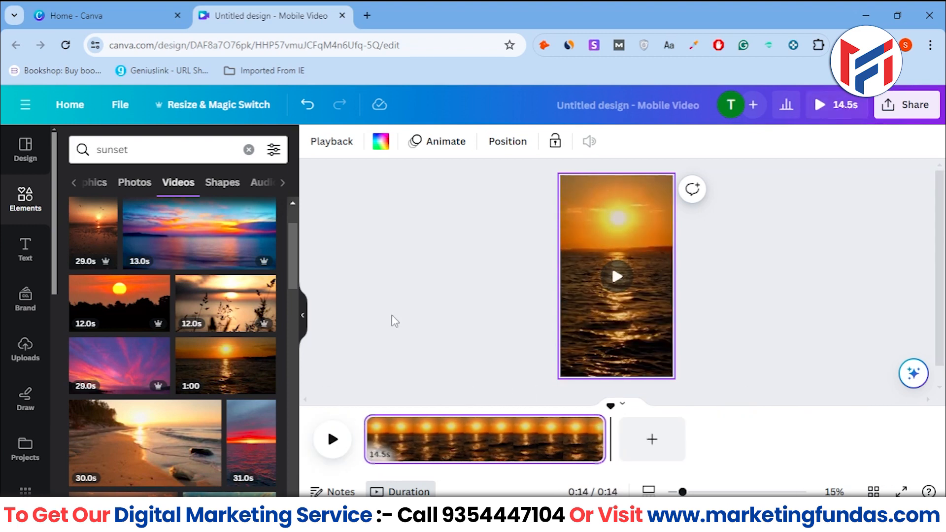
drag(609, 439, 483, 436)
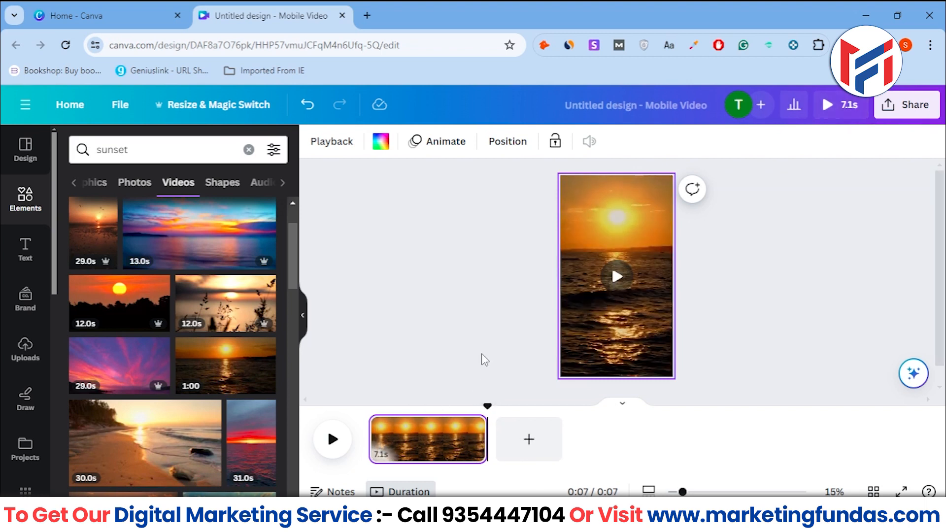
drag(478, 439, 476, 440)
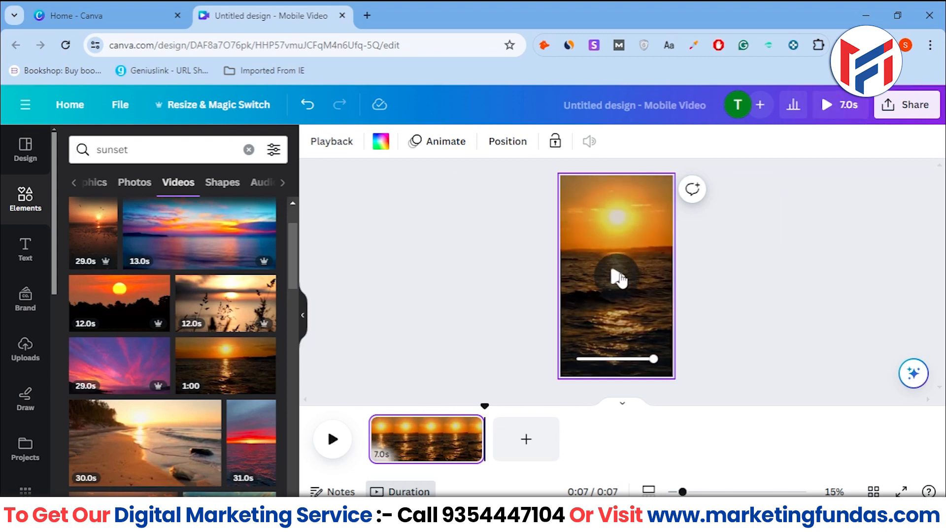
click(614, 290)
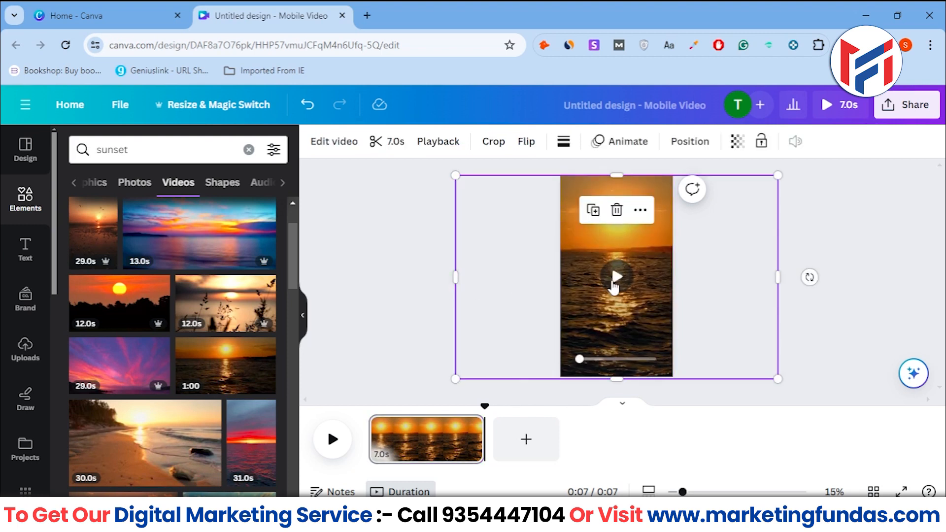
Preview the trimmed sea sunset video on the page, pause it and leave it deselected
click(616, 277)
click(613, 281)
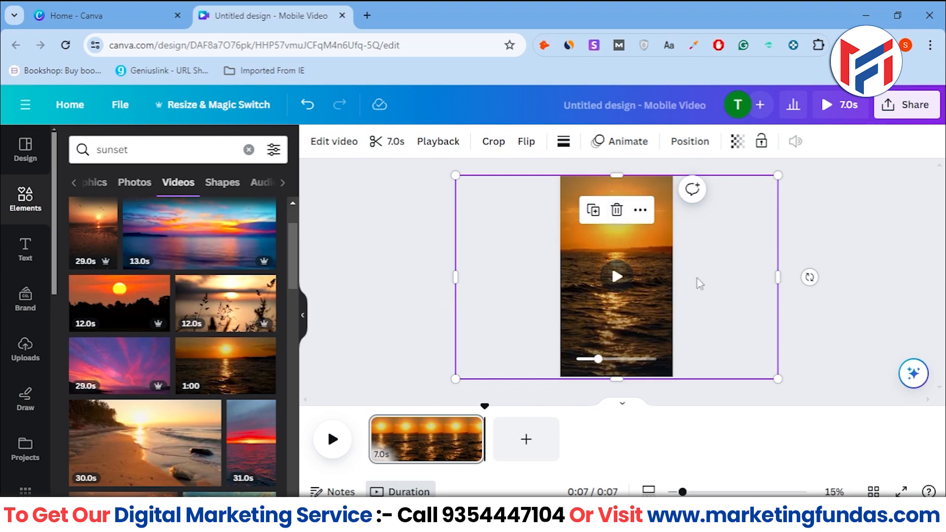
click(875, 297)
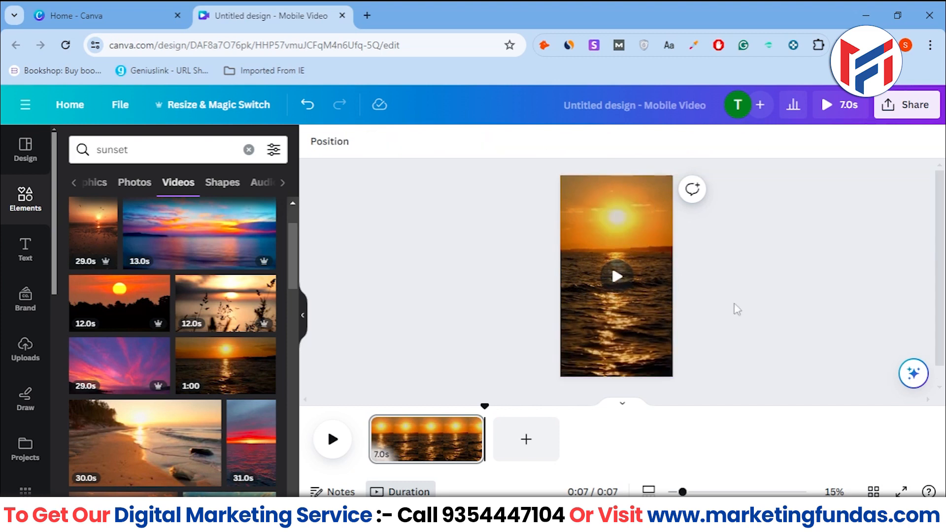
click(654, 304)
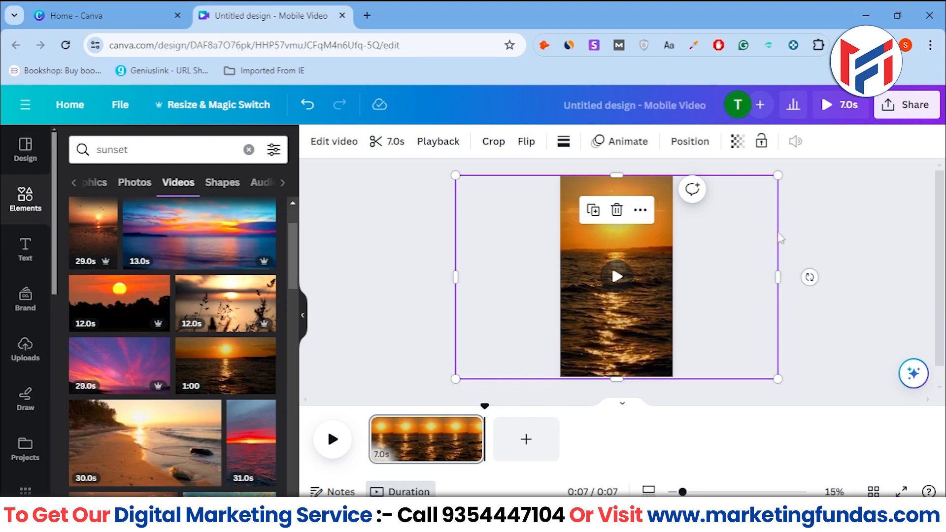
click(808, 225)
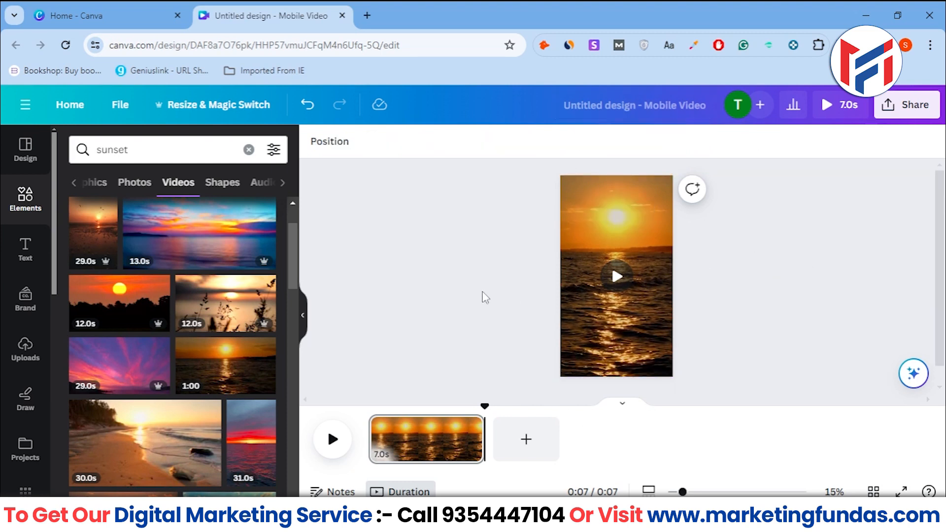
Add a default-style heading to the page and replace its placeholder text with "Topic"
click(20, 256)
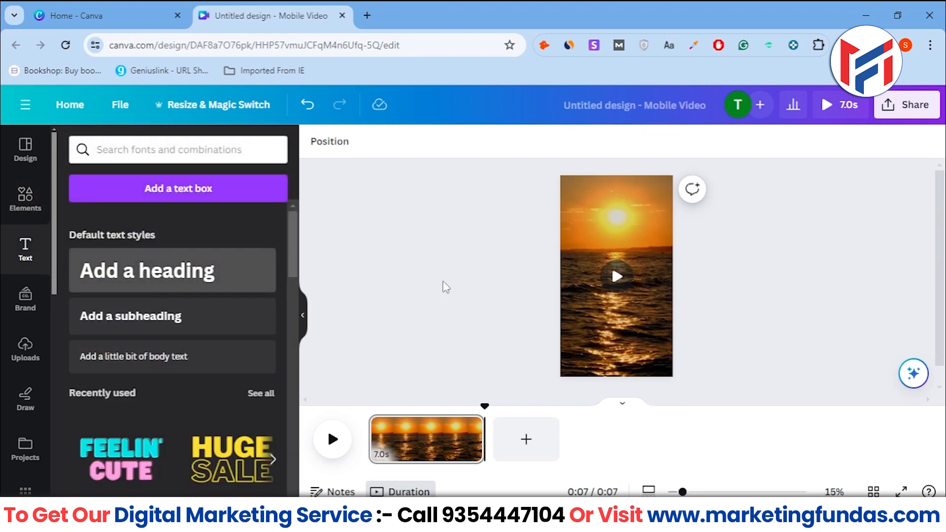
click(153, 281)
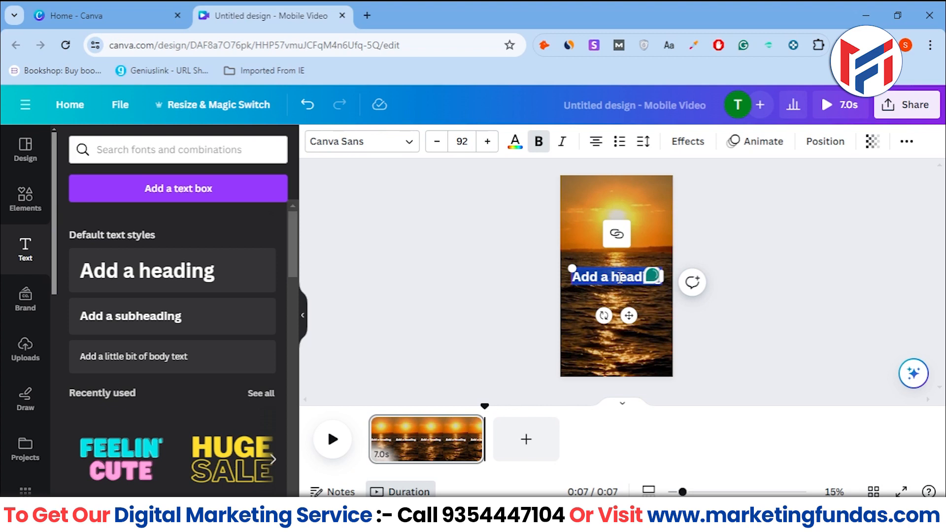
text(Top)
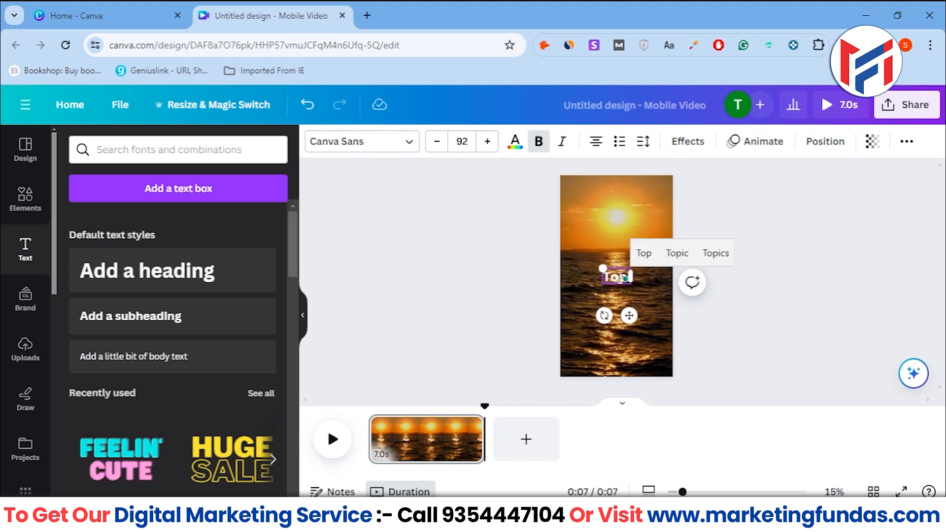
text(ic)
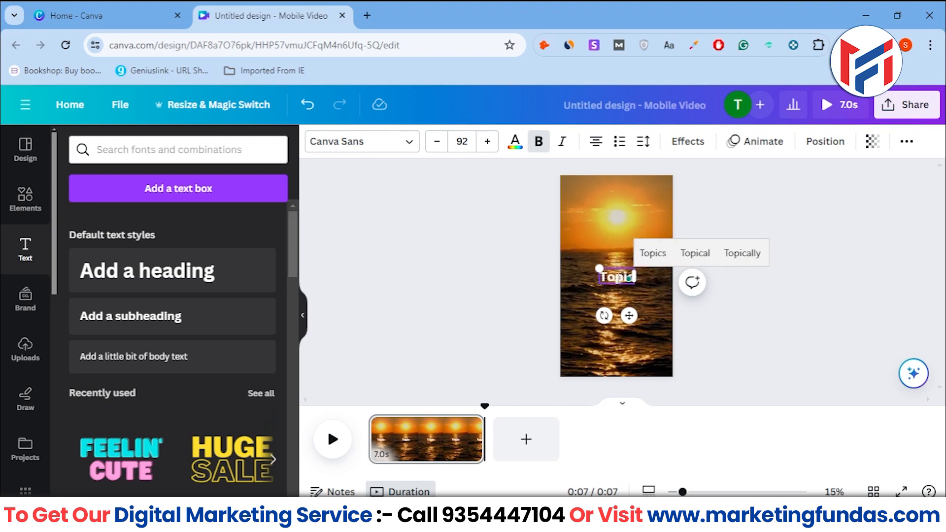
Move the "Topic" heading straight up from the page centre onto the sun and deselect it
drag(630, 318, 629, 263)
drag(629, 262, 628, 262)
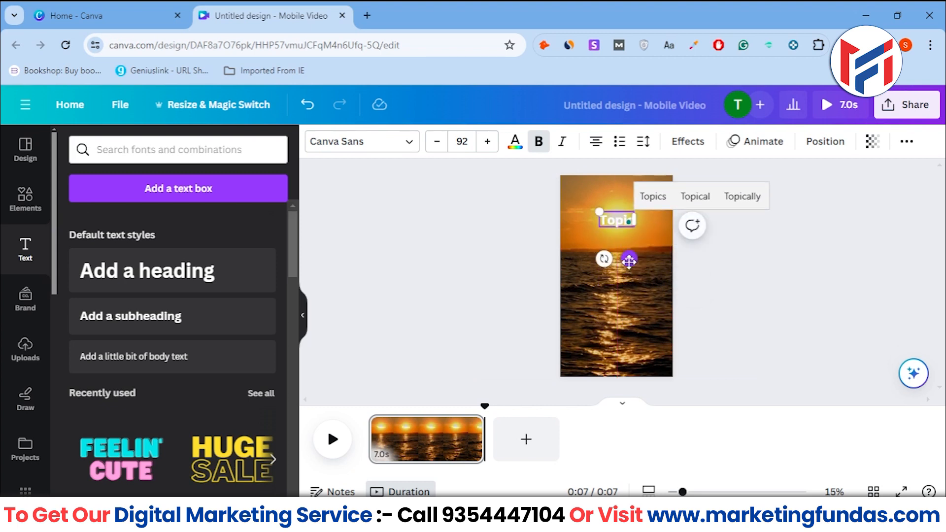
click(608, 230)
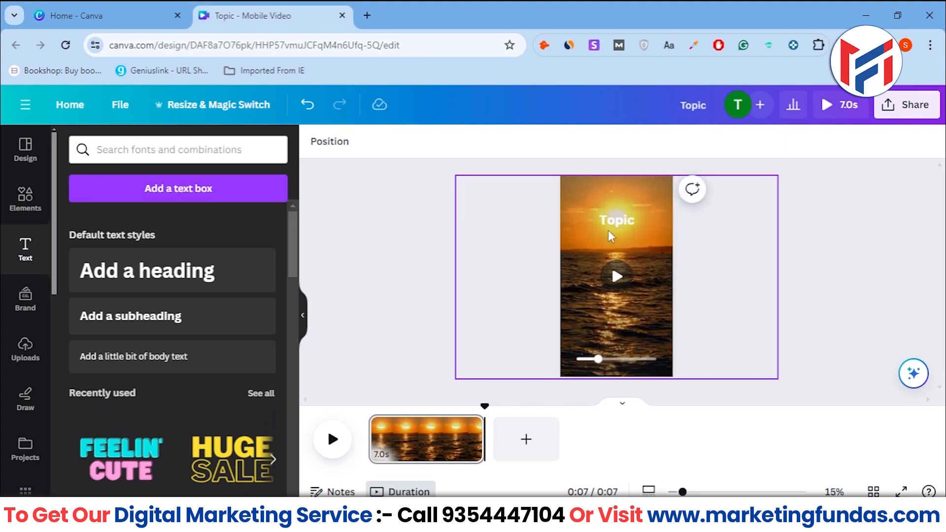
Open the "Topic" heading for editing and select its whole word
click(614, 221)
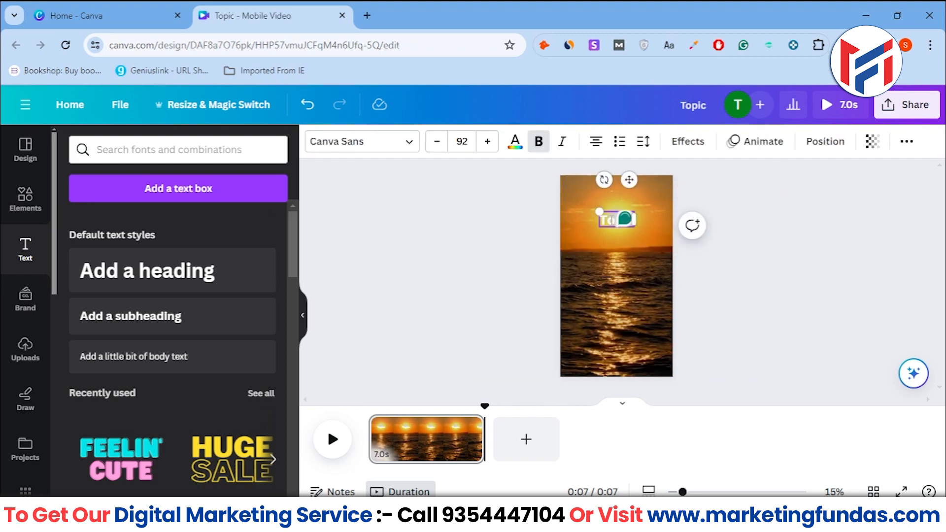
double_click(614, 221)
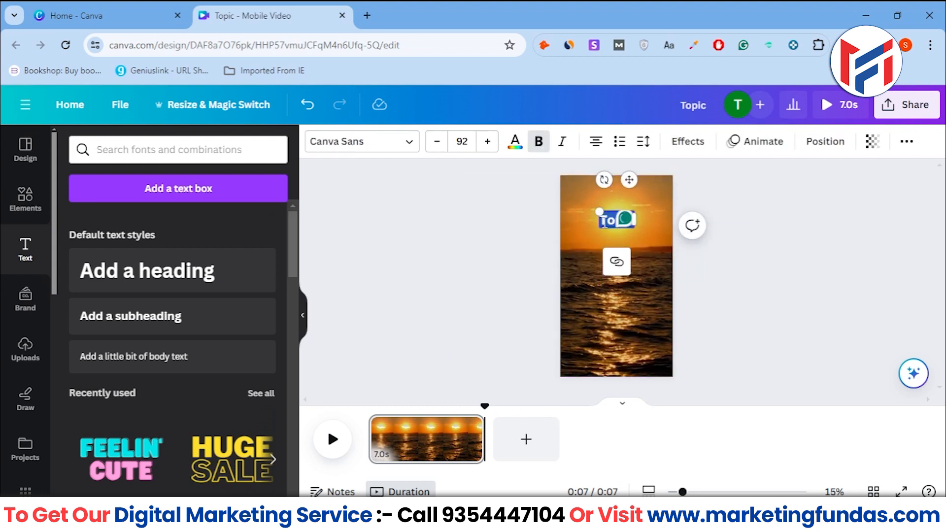